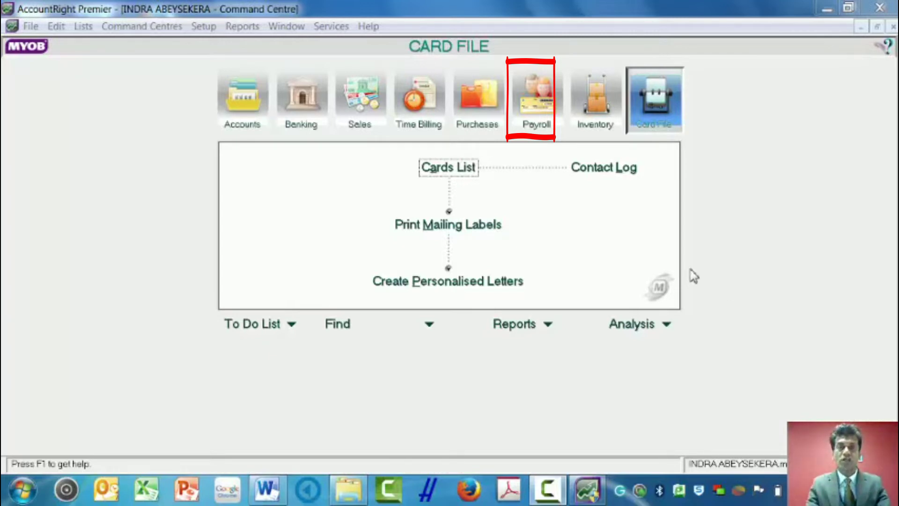
Show the Payroll command centre
{"action": "left_click", "coordinate": [540, 108]}
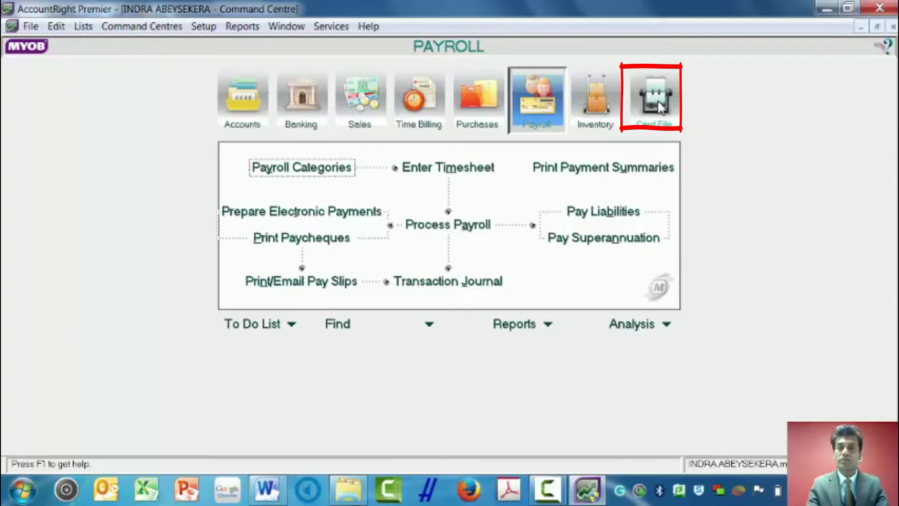
Open the Cards List, browse each card type, and settle on the empty Employee tab
{"action": "left_click", "coordinate": [660, 106]}
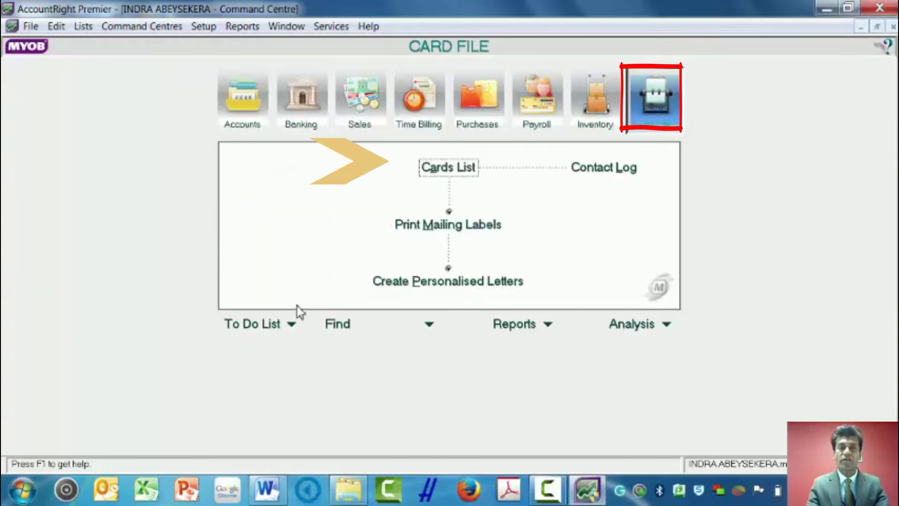
{"action": "left_click", "coordinate": [444, 170]}
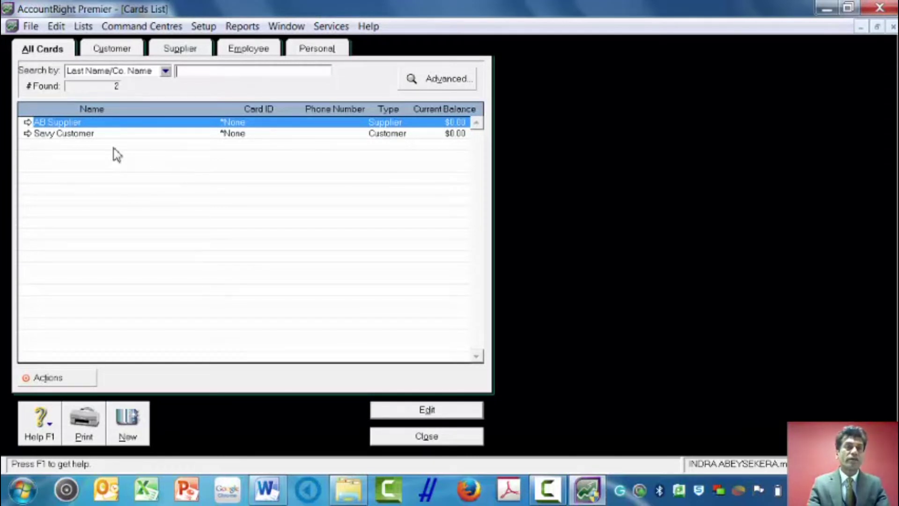
{"action": "left_click", "coordinate": [111, 52]}
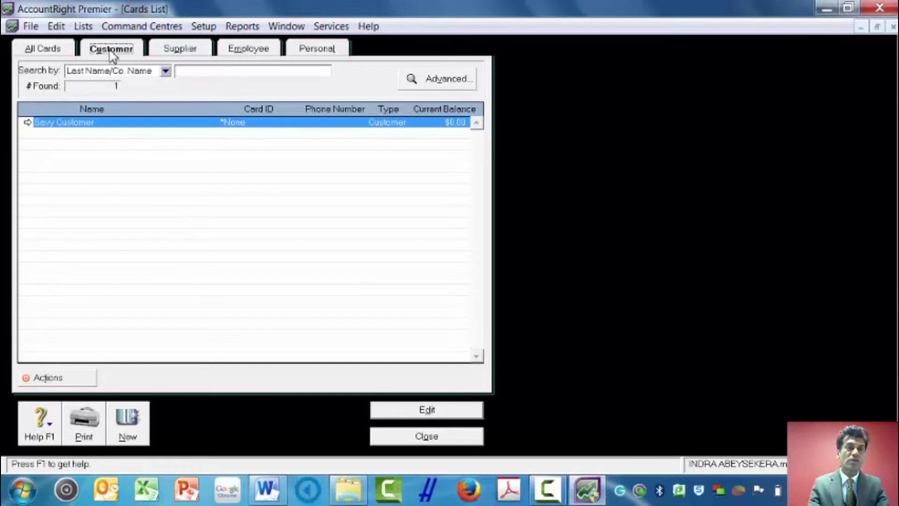
{"action": "left_click", "coordinate": [165, 52]}
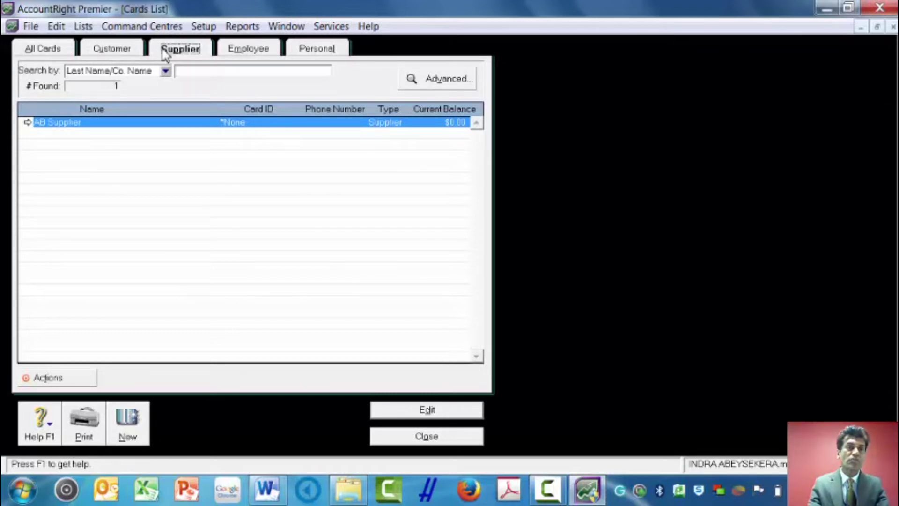
{"action": "left_click", "coordinate": [243, 53]}
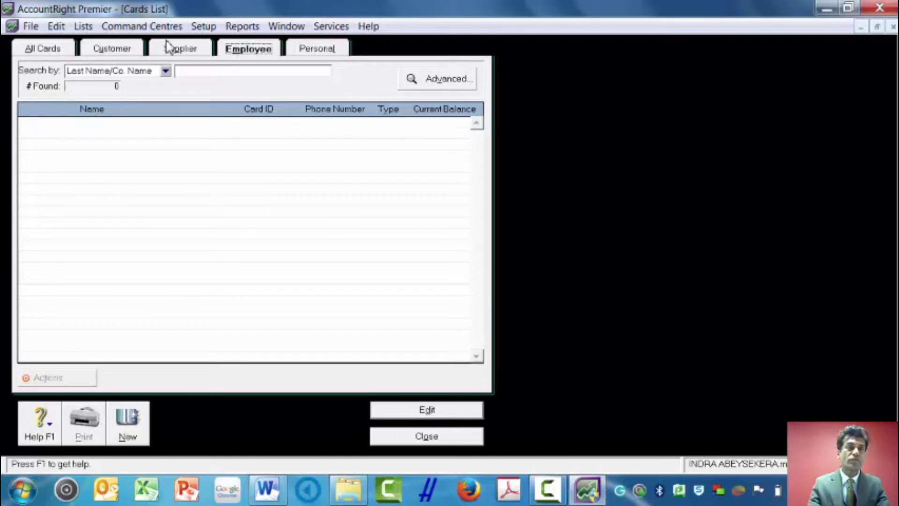
{"action": "left_click", "coordinate": [44, 57]}
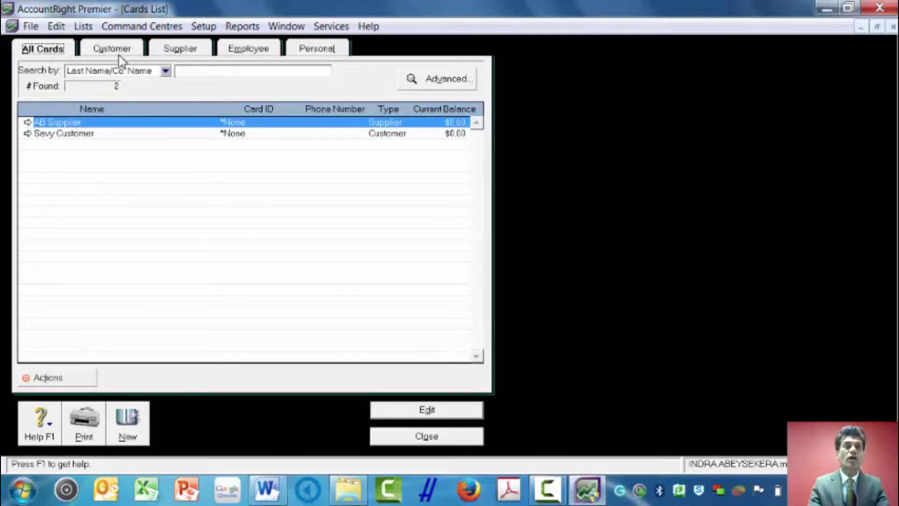
{"action": "left_click", "coordinate": [243, 53]}
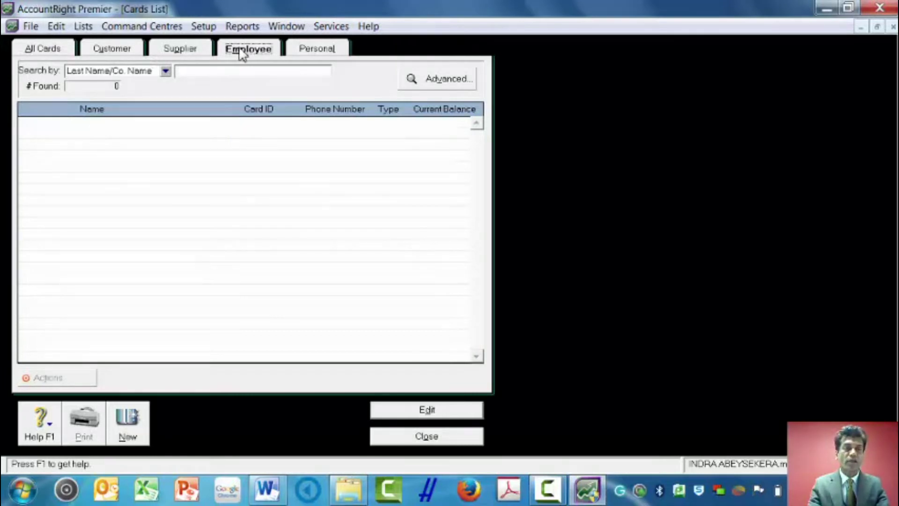
{"action": "mouse_move", "coordinate": [267, 488]}
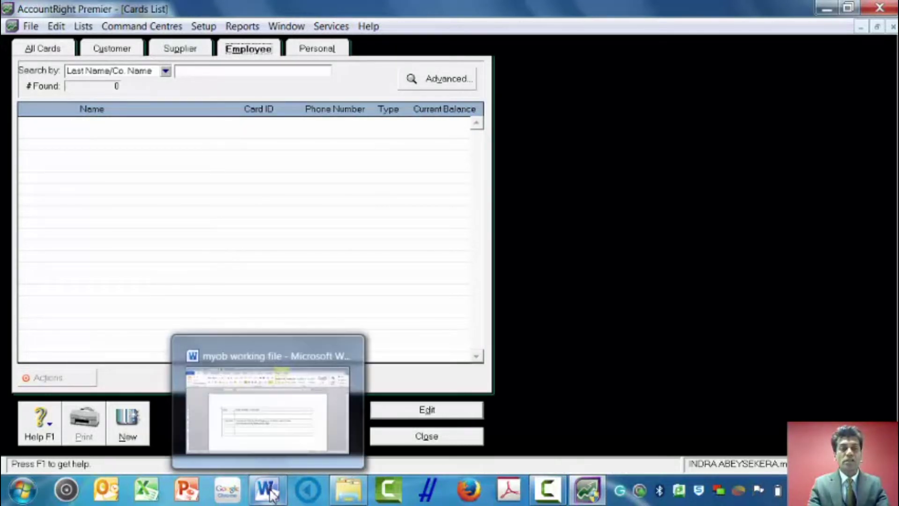
{"action": "left_click", "coordinate": [269, 450]}
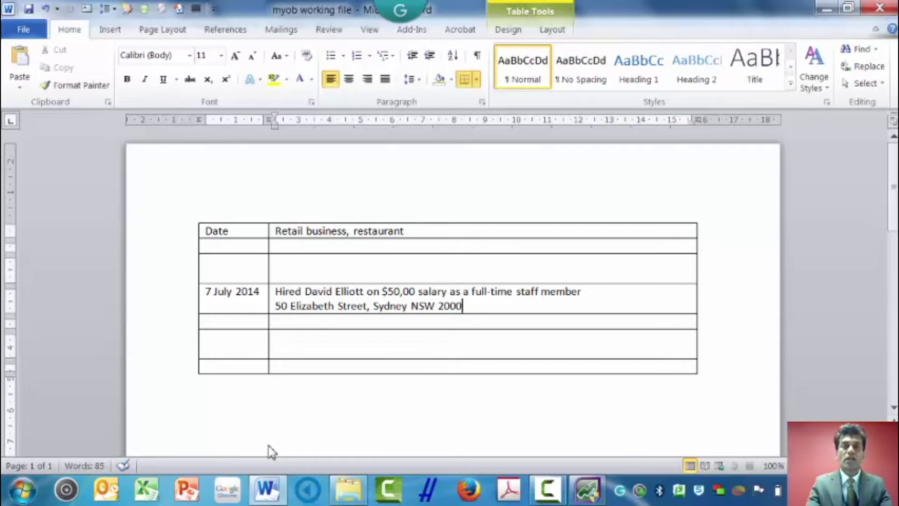
{"action": "left_click", "coordinate": [827, 9]}
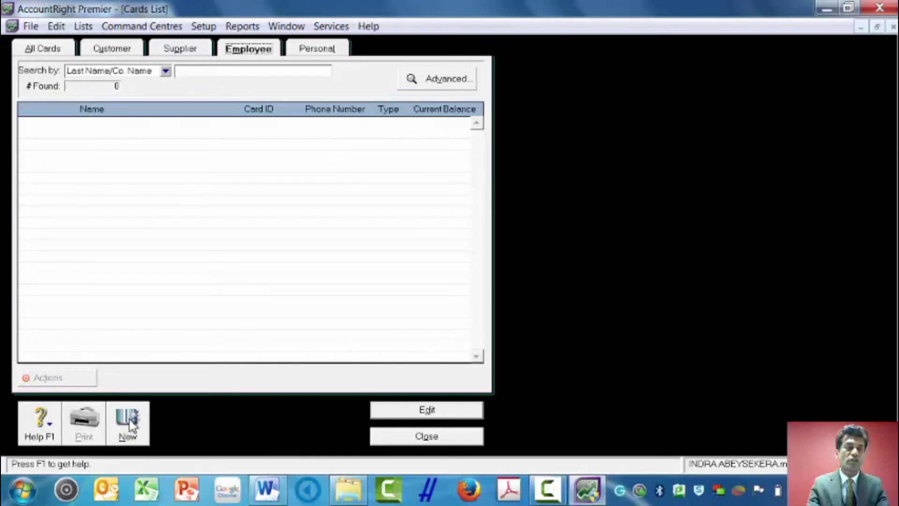
Create a new employee card with the employee's last name, then reopen it for editing
{"action": "left_click", "coordinate": [129, 423]}
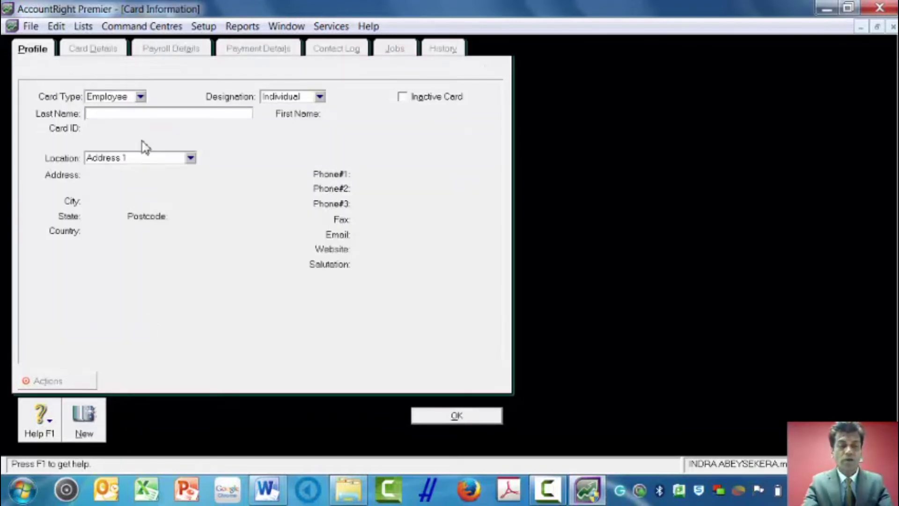
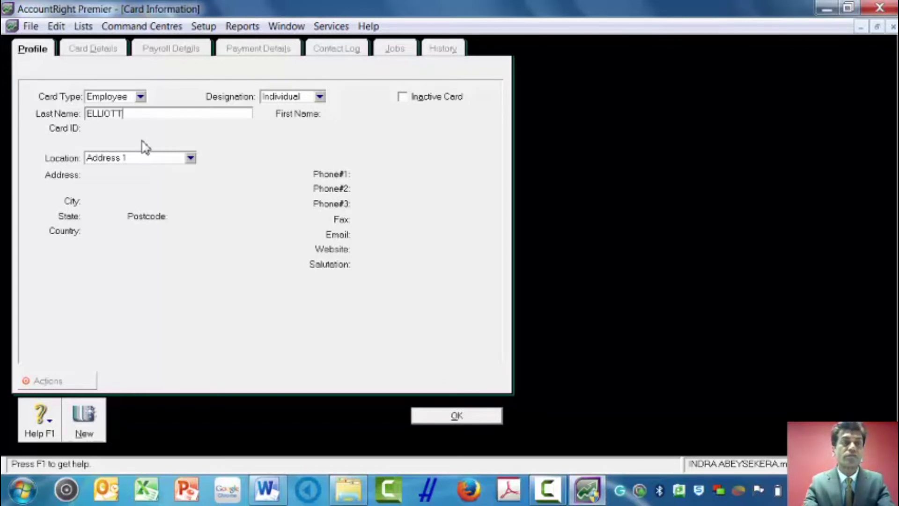
{"action": "left_click", "coordinate": [462, 418]}
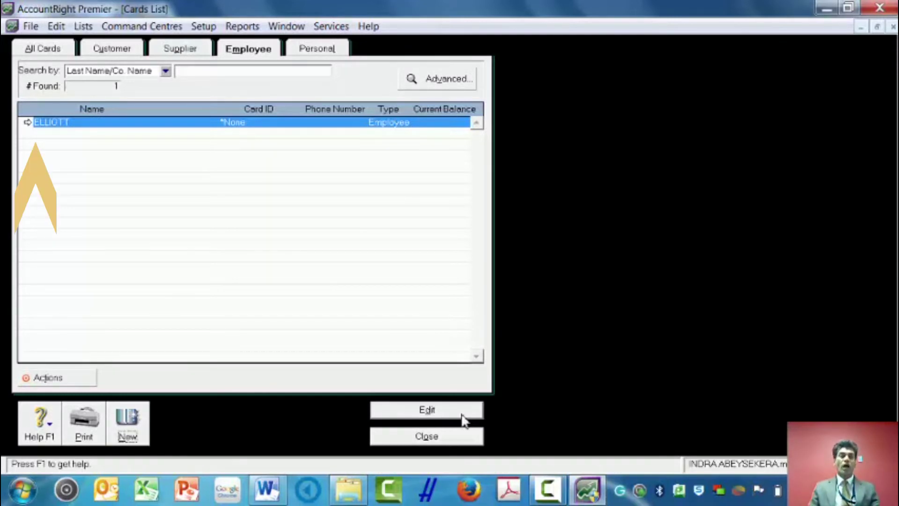
{"action": "left_click", "coordinate": [28, 122]}
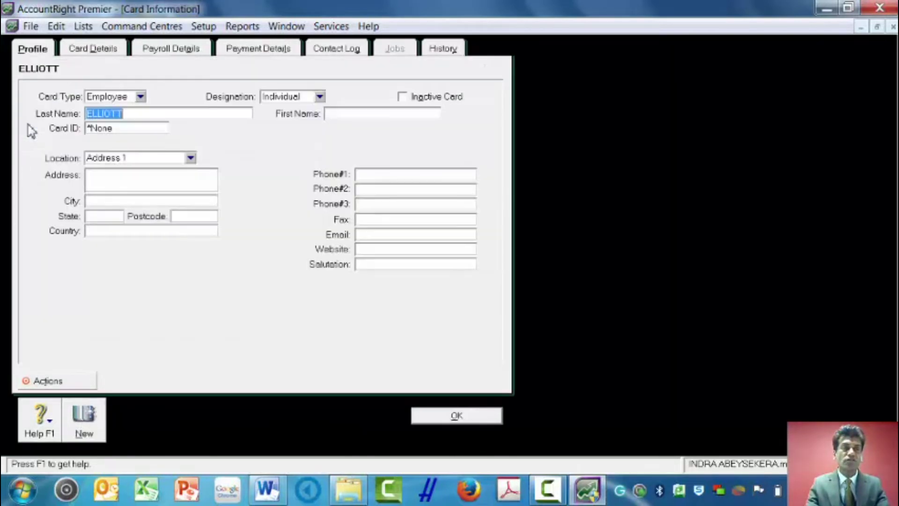
Enter the employee's first name, street address and city on the card
{"action": "left_click", "coordinate": [339, 113]}
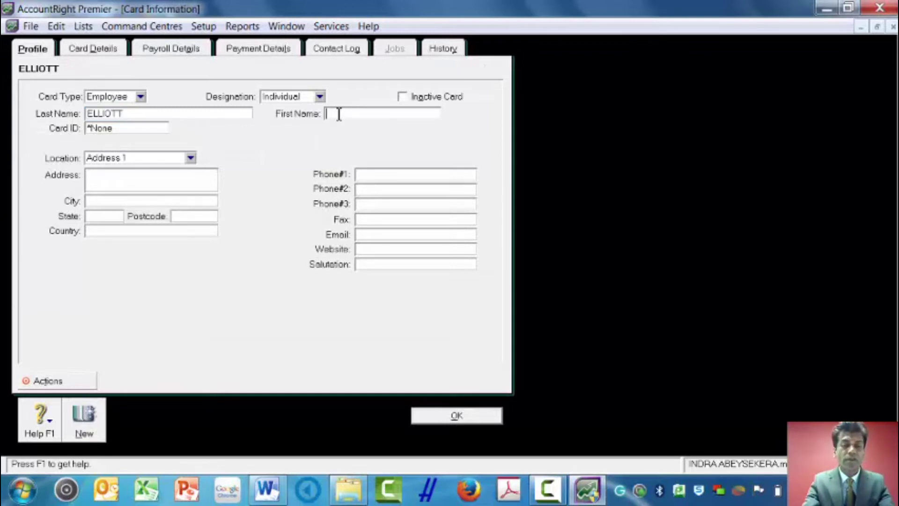
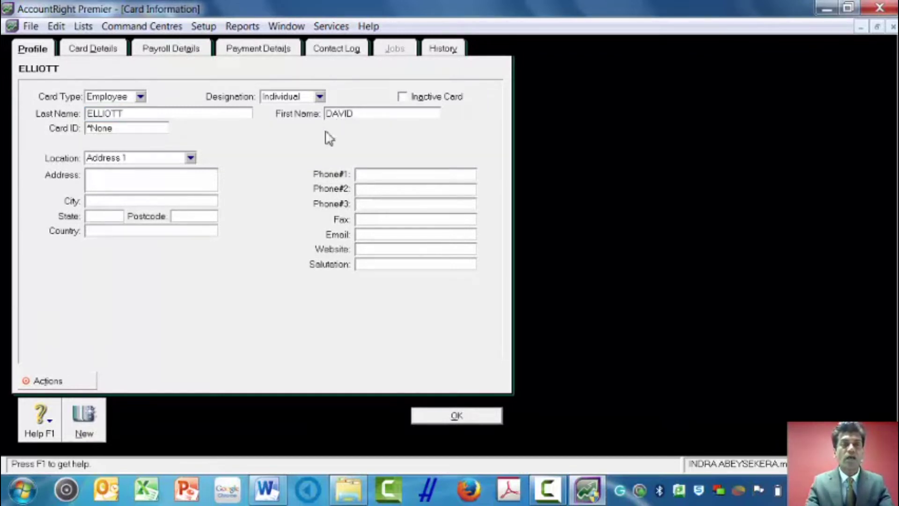
{"action": "left_click", "coordinate": [143, 180]}
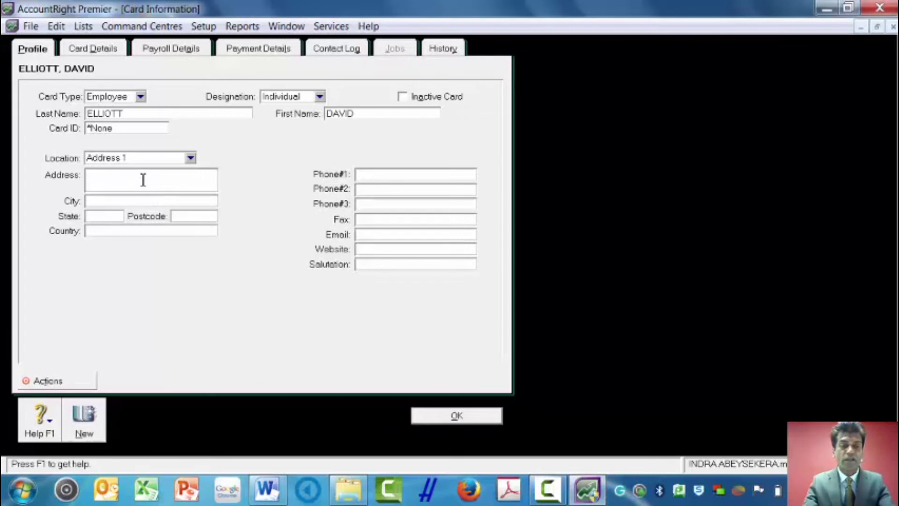
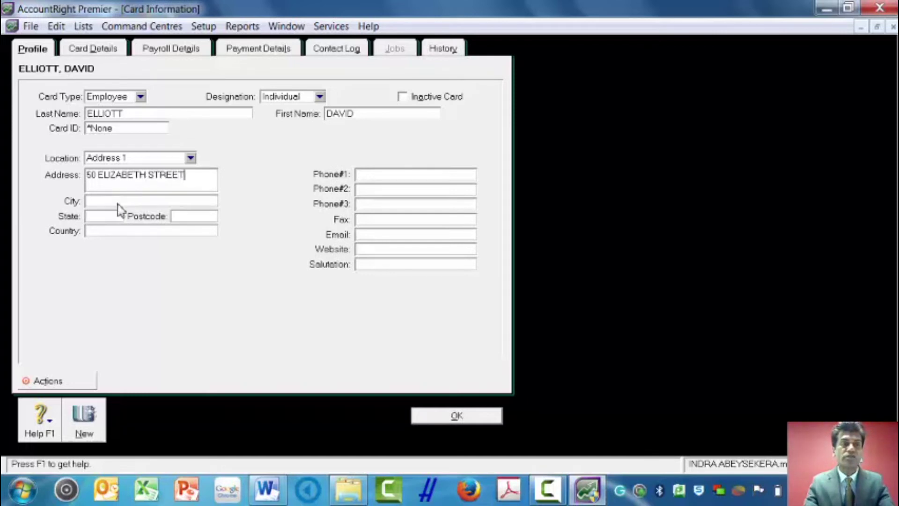
{"action": "left_click", "coordinate": [120, 200]}
{"action": "type", "text": "SYDNE"}
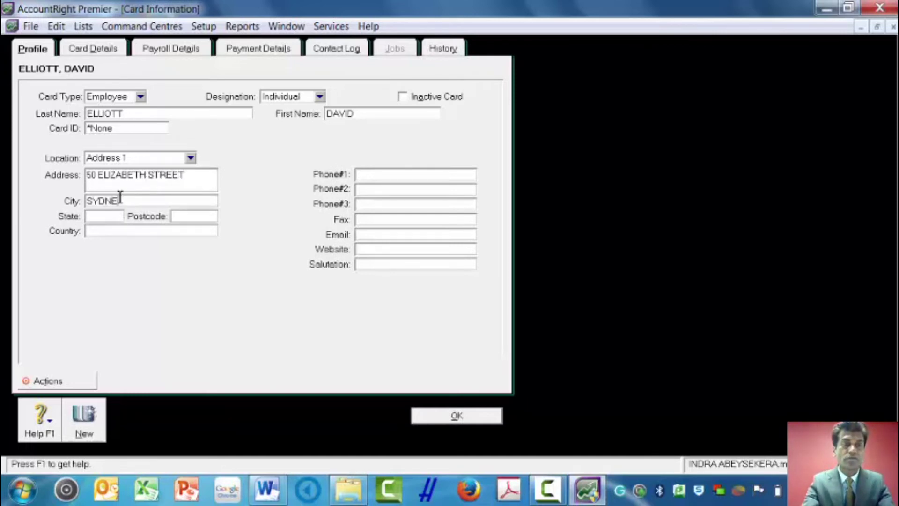
{"action": "type", "text": "Y"}
Fill in the employee's state, postcode and country, then show Payroll Details
{"action": "left_click", "coordinate": [107, 215]}
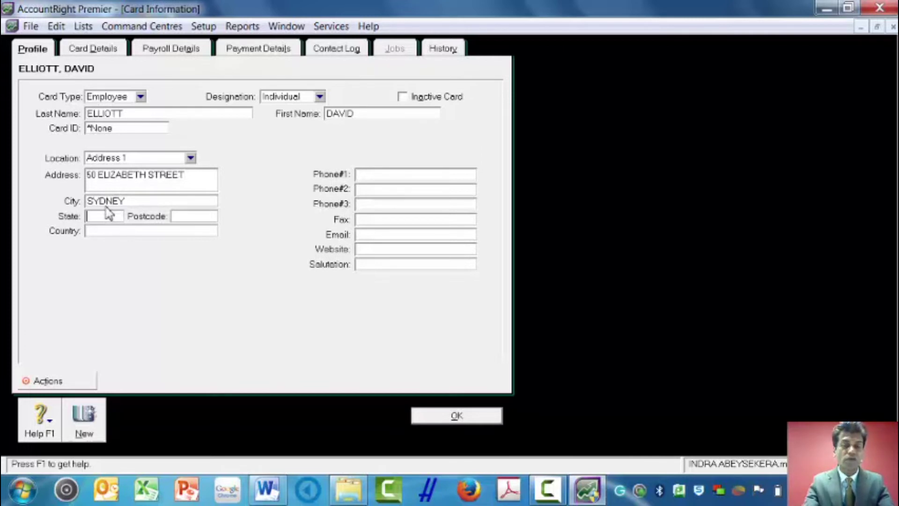
{"action": "type", "text": "NSW"}
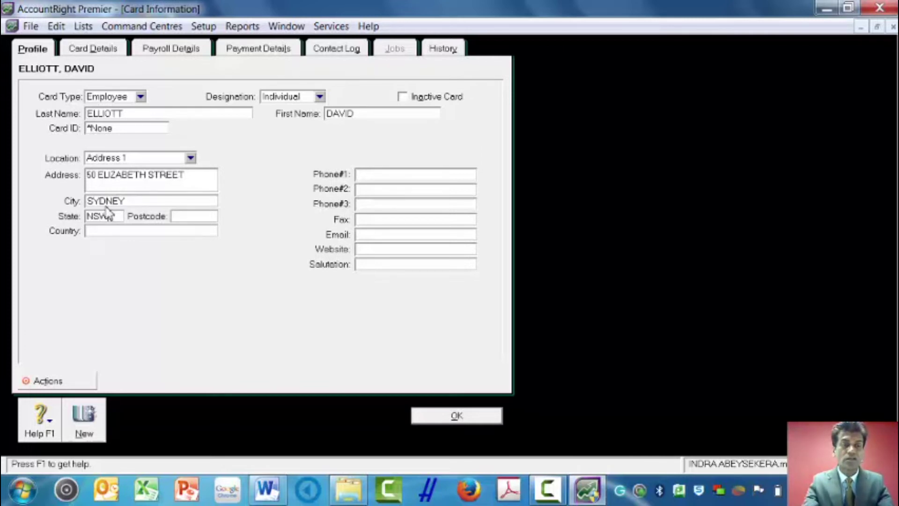
{"action": "key", "text": "Tab"}
{"action": "type", "text": "2000"}
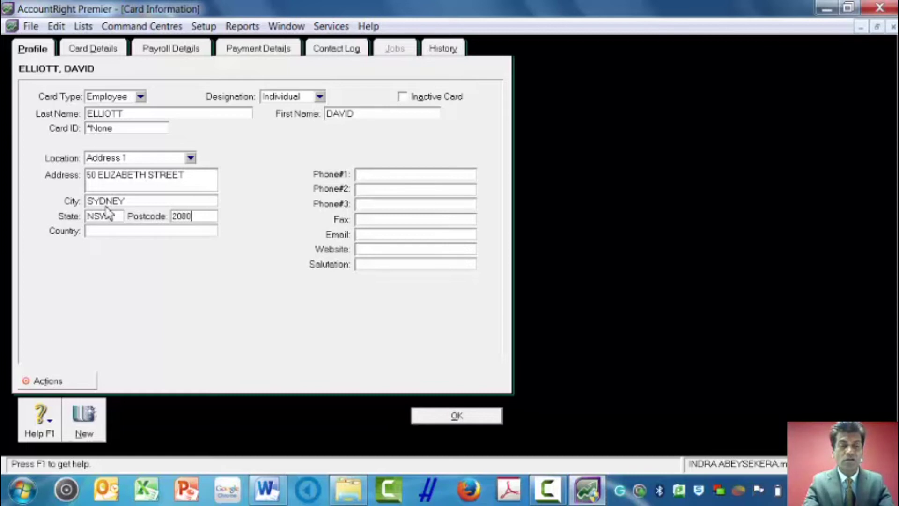
{"action": "key", "text": "Tab"}
{"action": "type", "text": "A"}
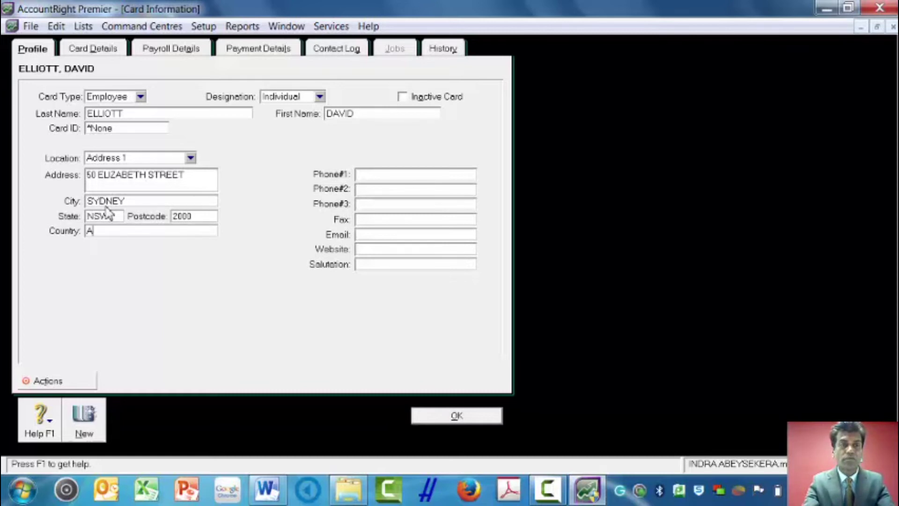
{"action": "type", "text": "USTRALIA"}
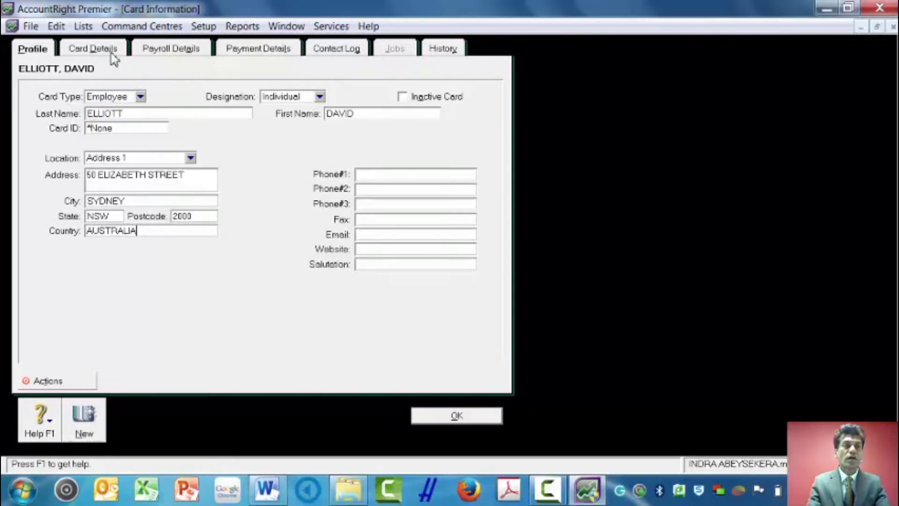
{"action": "left_click", "coordinate": [160, 52]}
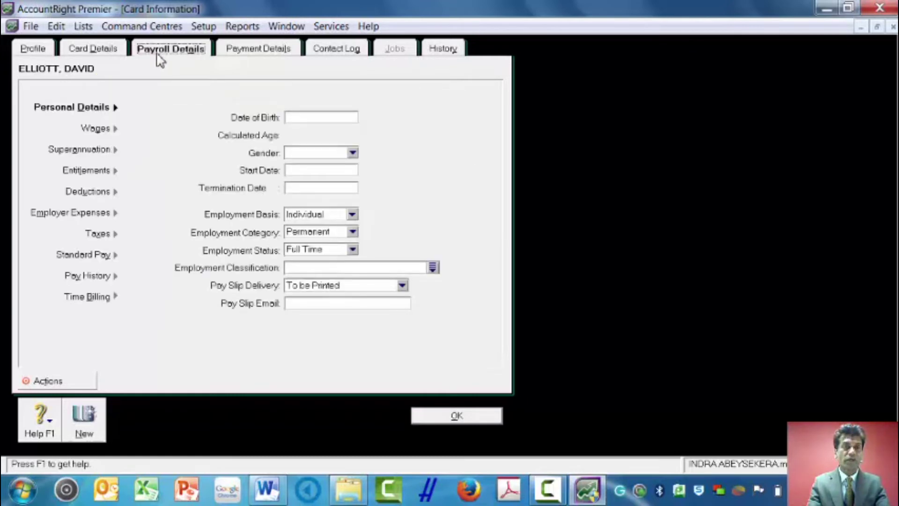
Enter 7/7/2014 as the employee's start date and bring up the Wages section
{"action": "left_click", "coordinate": [303, 176]}
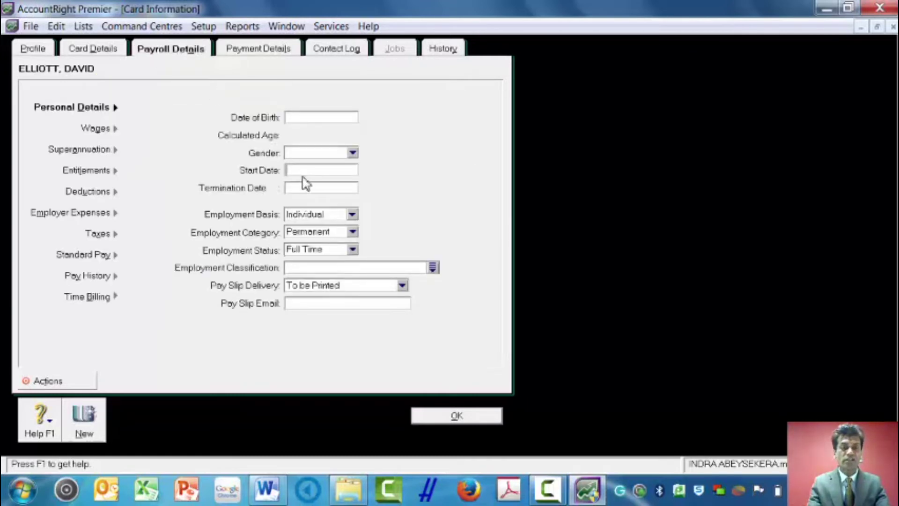
{"action": "type", "text": "7/"}
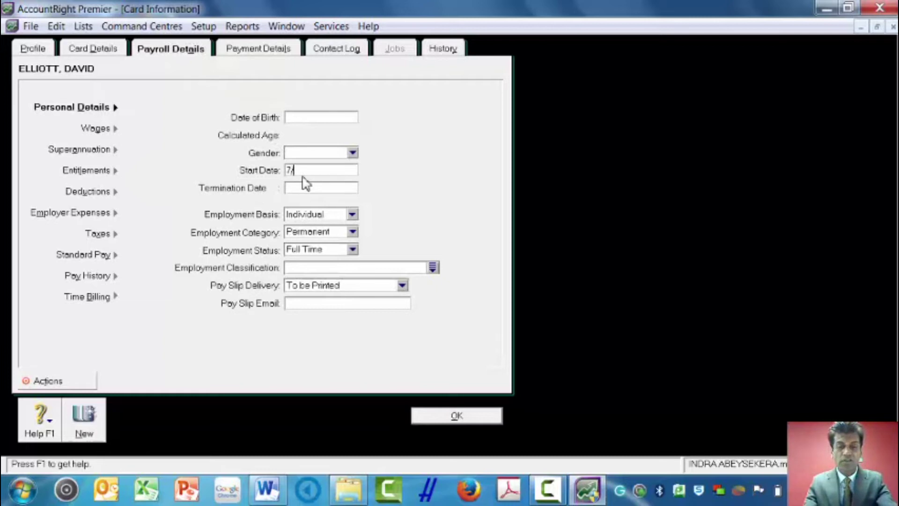
{"action": "type", "text": "7/2014"}
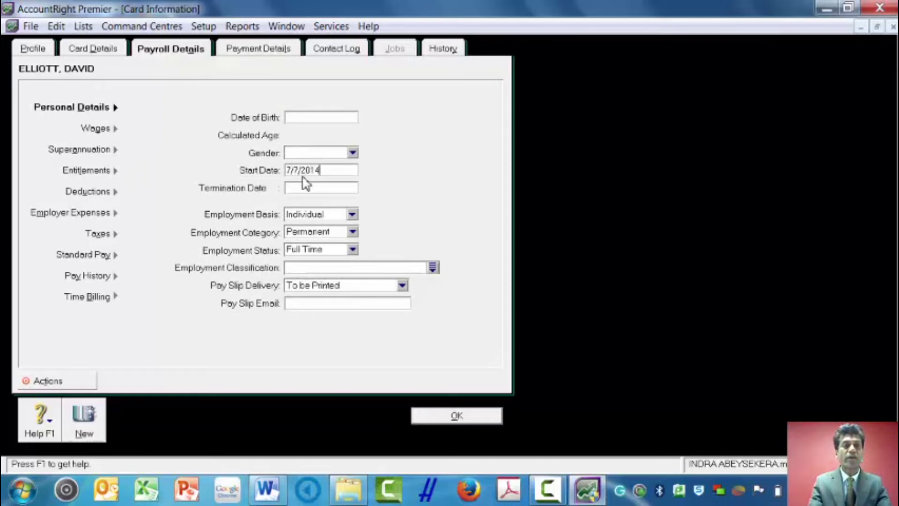
{"action": "left_click", "coordinate": [112, 134]}
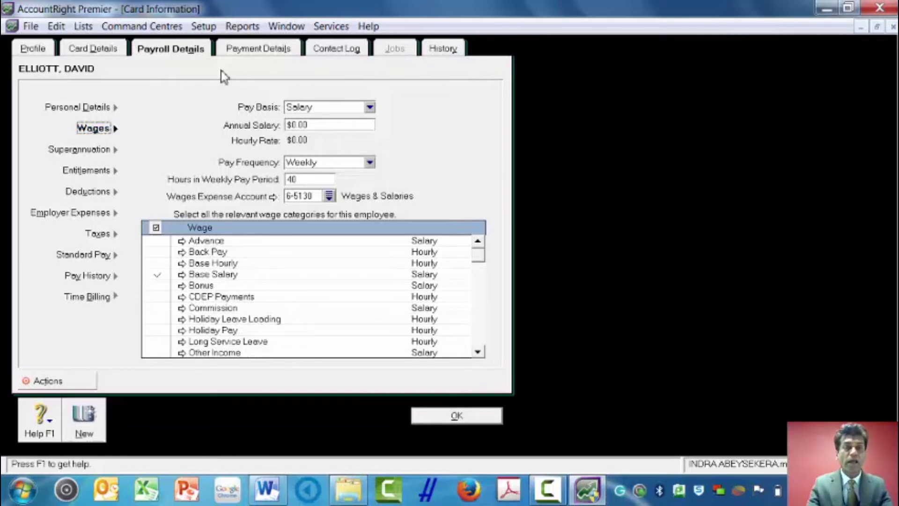
Replace the annual salary with 50000 and go to the Superannuation section
{"action": "left_click", "coordinate": [324, 125]}
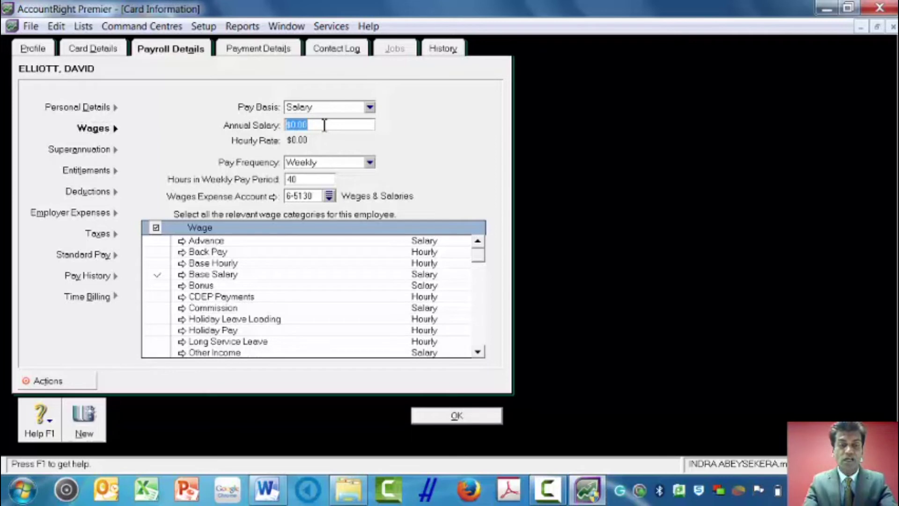
{"action": "type", "text": "50"}
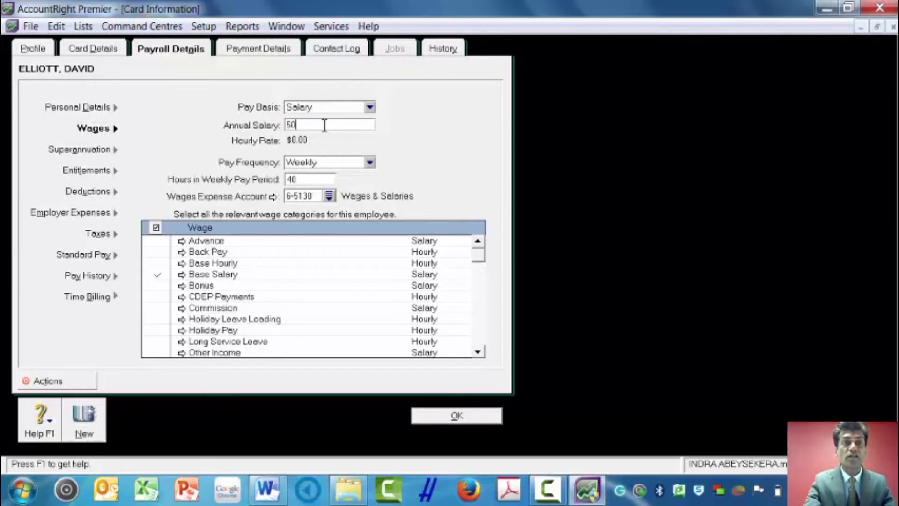
{"action": "type", "text": "000"}
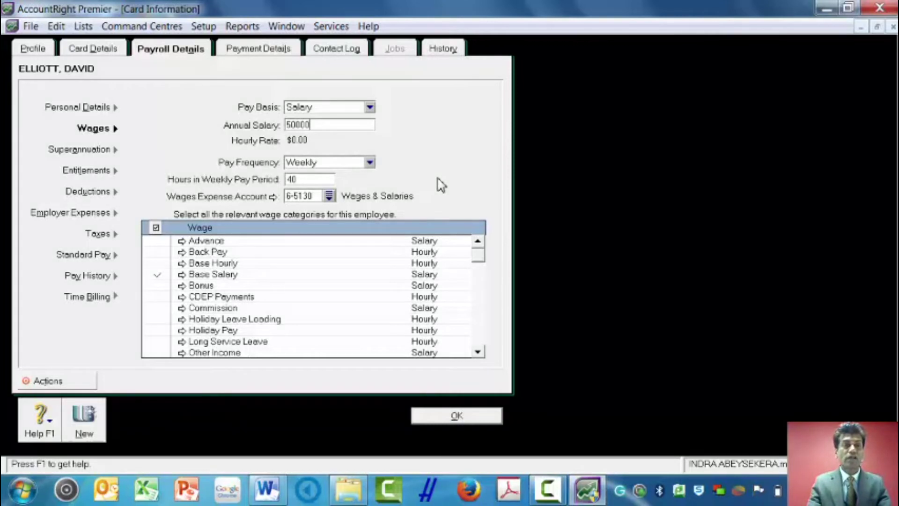
{"action": "left_click", "coordinate": [96, 150]}
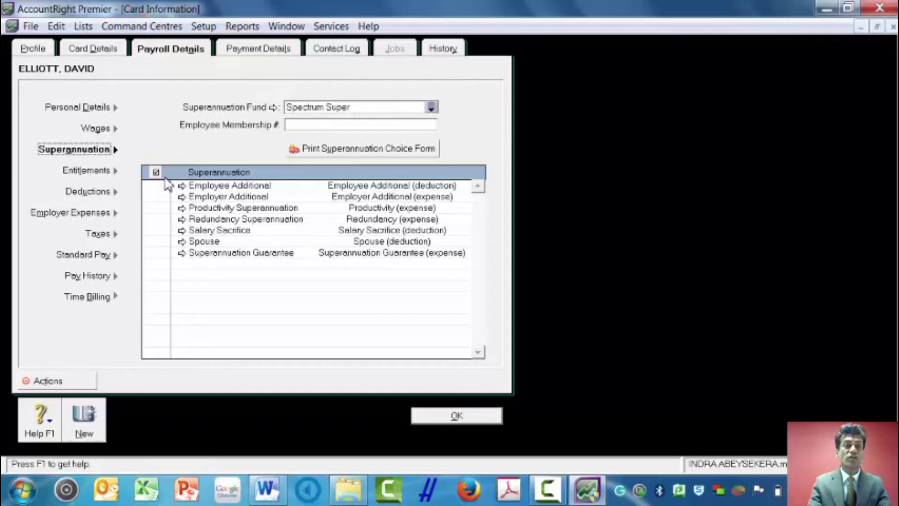
Review Entitlements, Deductions, Employer Expenses, Taxes, Standard Pay, Pay History and Time Billing, then save the card
{"action": "left_click", "coordinate": [88, 171]}
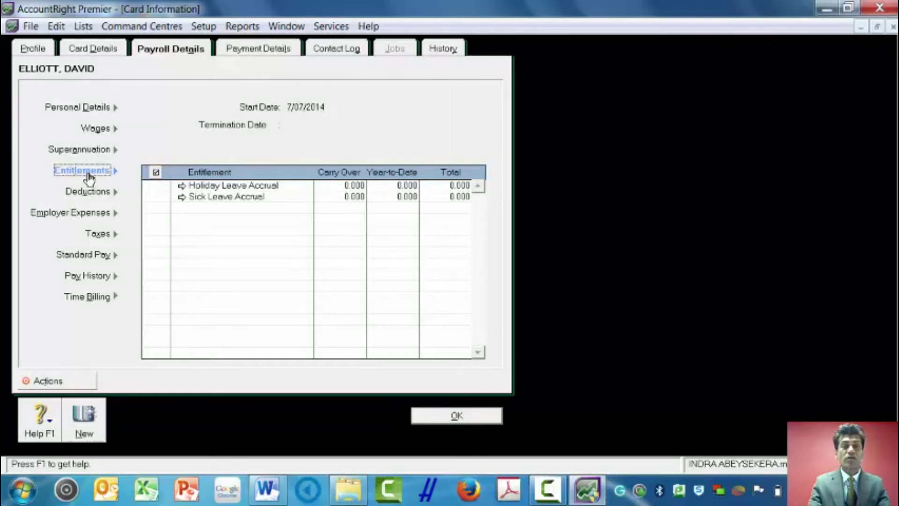
{"action": "left_click", "coordinate": [88, 192]}
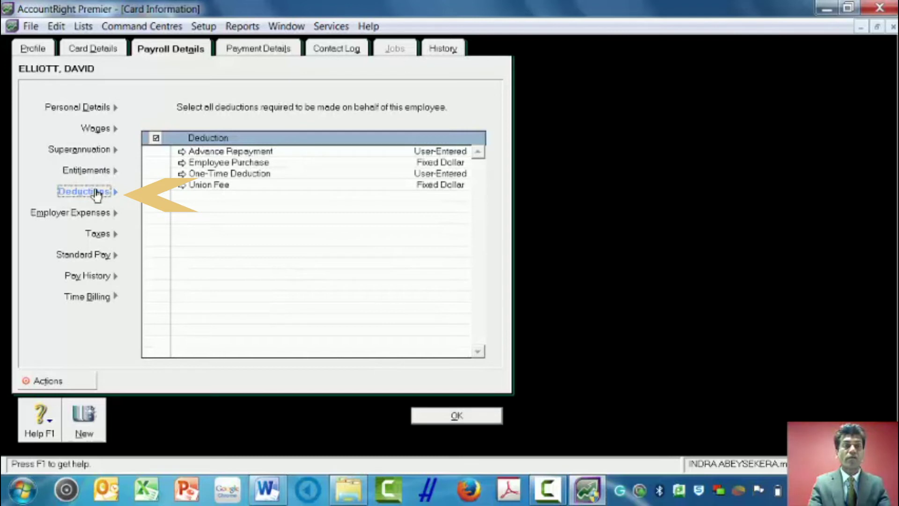
{"action": "left_click", "coordinate": [78, 217]}
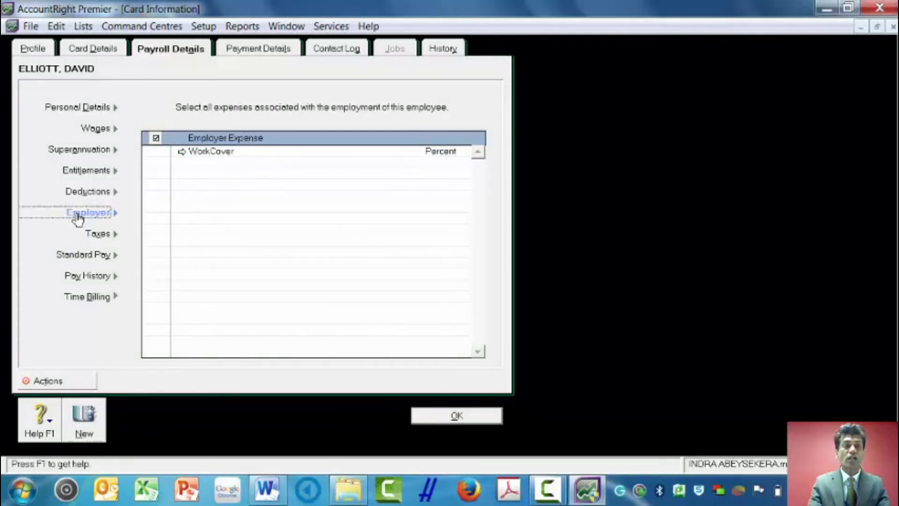
{"action": "left_click", "coordinate": [96, 234]}
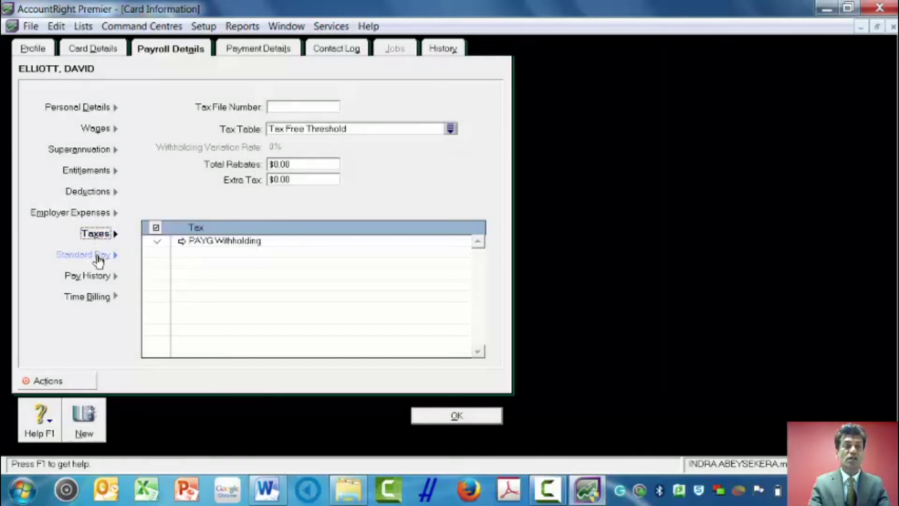
{"action": "left_click", "coordinate": [98, 258]}
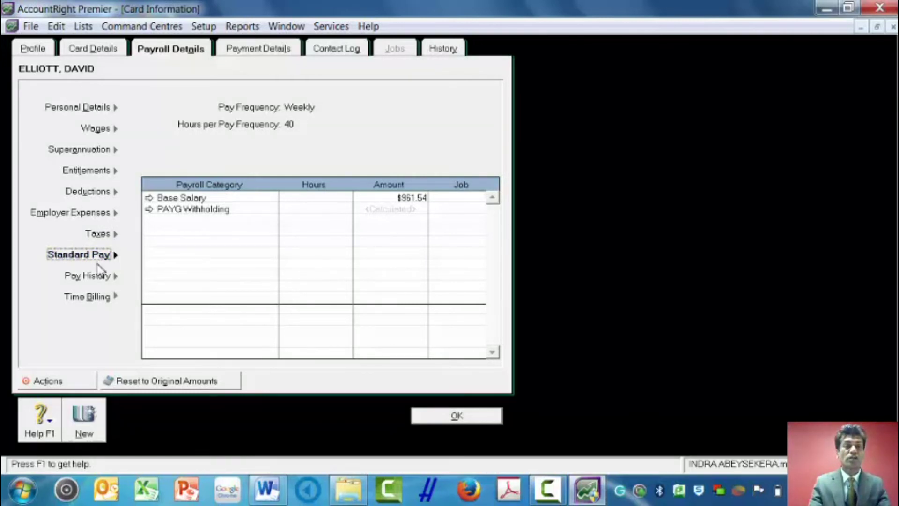
{"action": "left_click", "coordinate": [90, 277]}
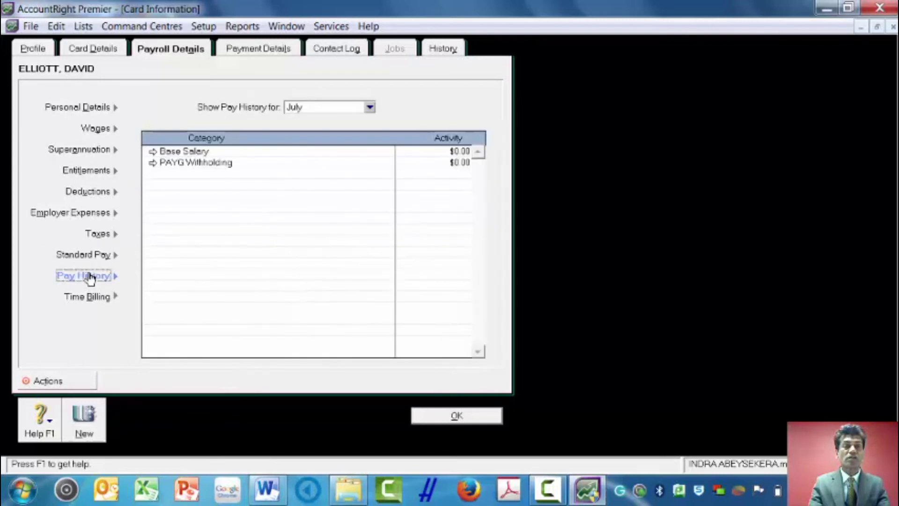
{"action": "left_click", "coordinate": [89, 303]}
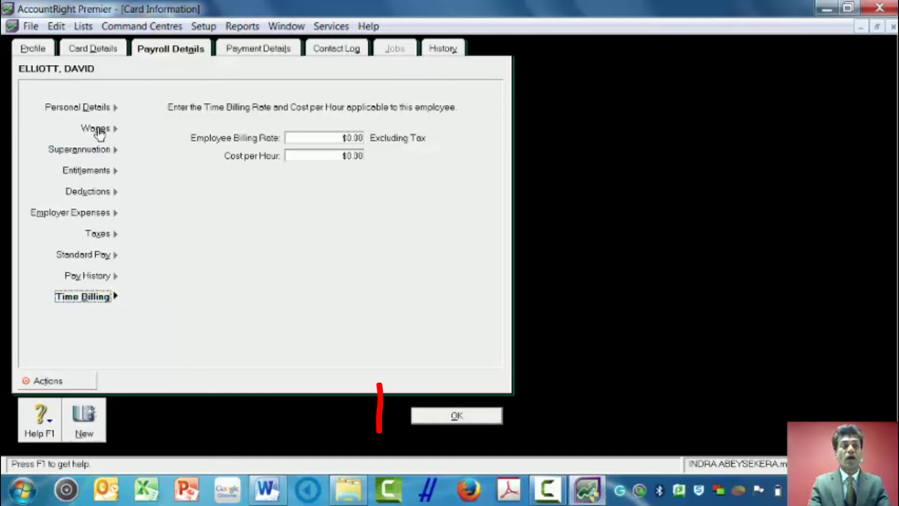
{"action": "left_click", "coordinate": [450, 416]}
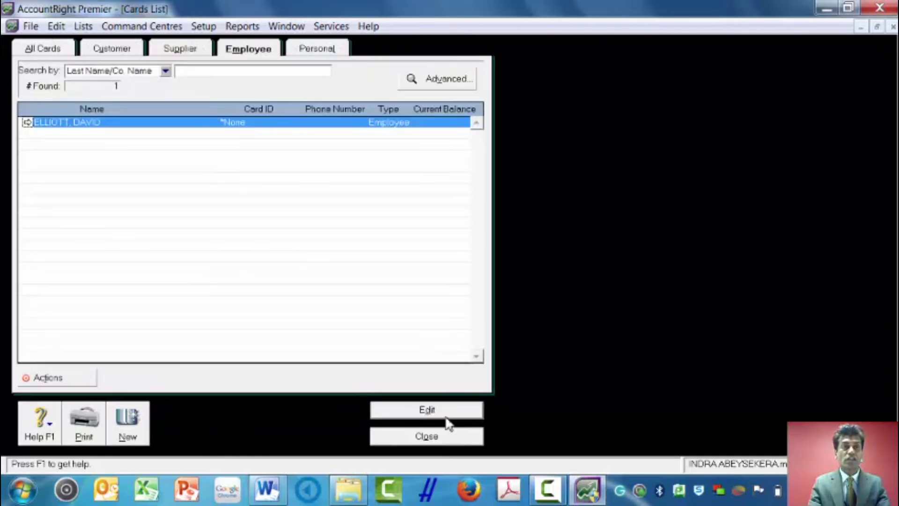
Start an individual-employee pay run for the new employee with payment date 9/04/2015
{"action": "left_click", "coordinate": [421, 438]}
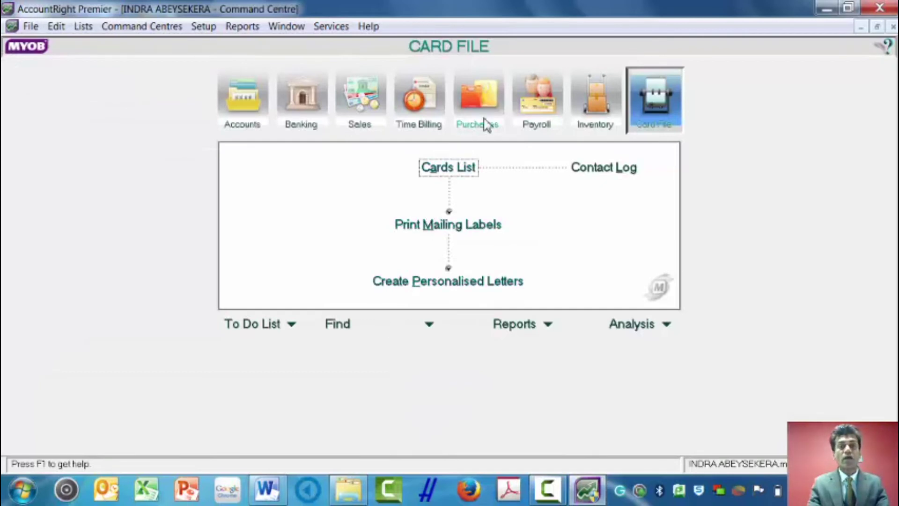
{"action": "left_click", "coordinate": [538, 103]}
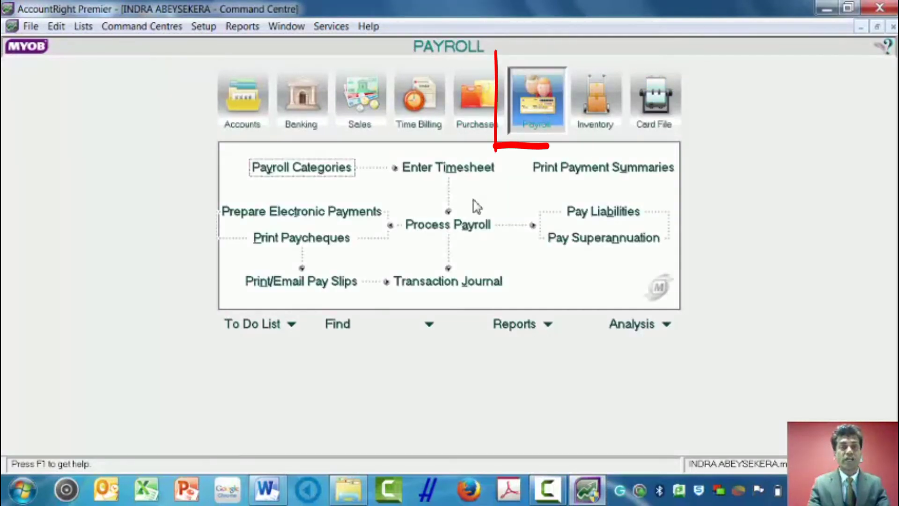
{"action": "left_click", "coordinate": [454, 231]}
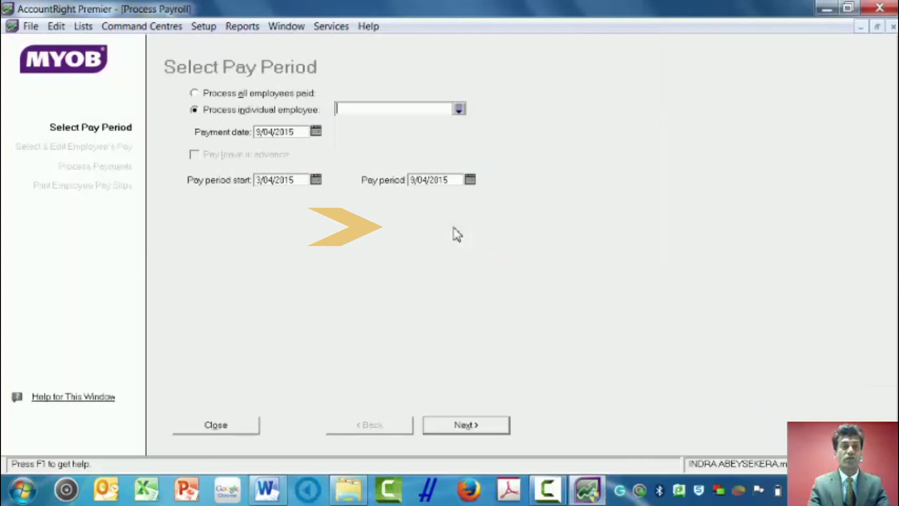
{"action": "left_click", "coordinate": [459, 109]}
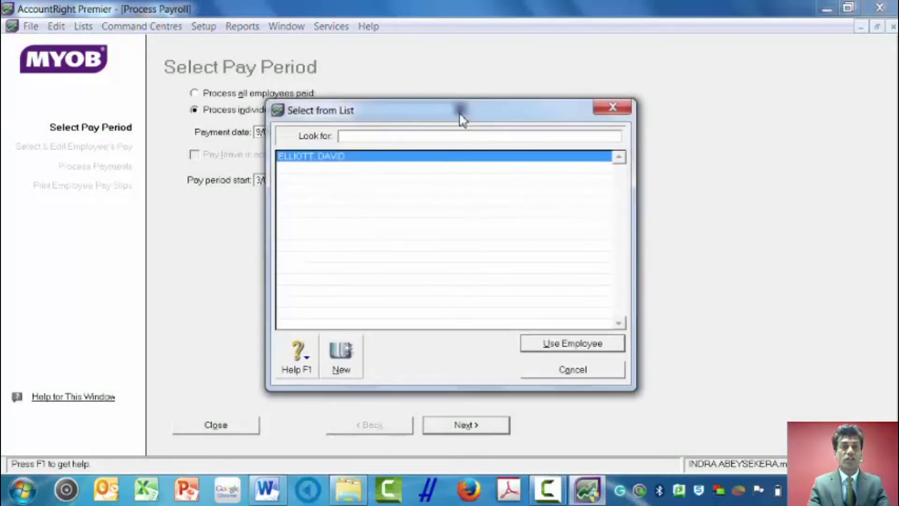
{"action": "left_click", "coordinate": [561, 346]}
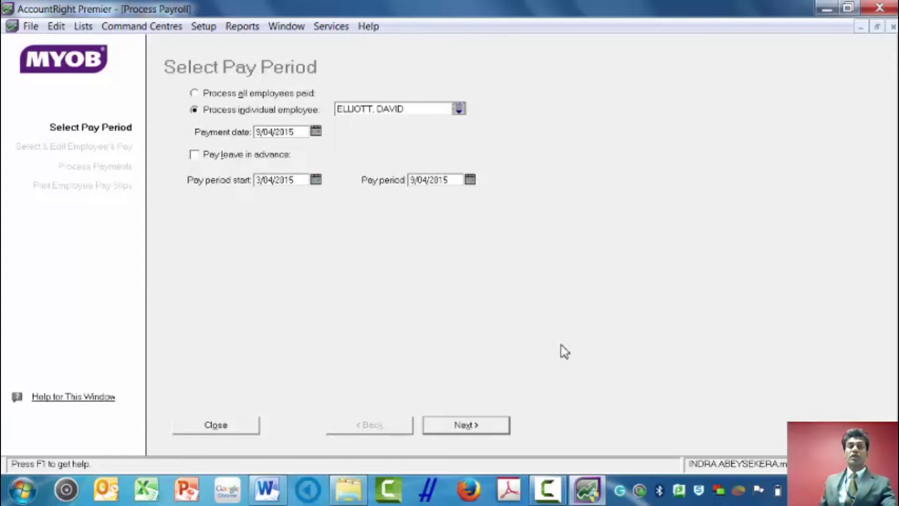
{"action": "left_click", "coordinate": [316, 180]}
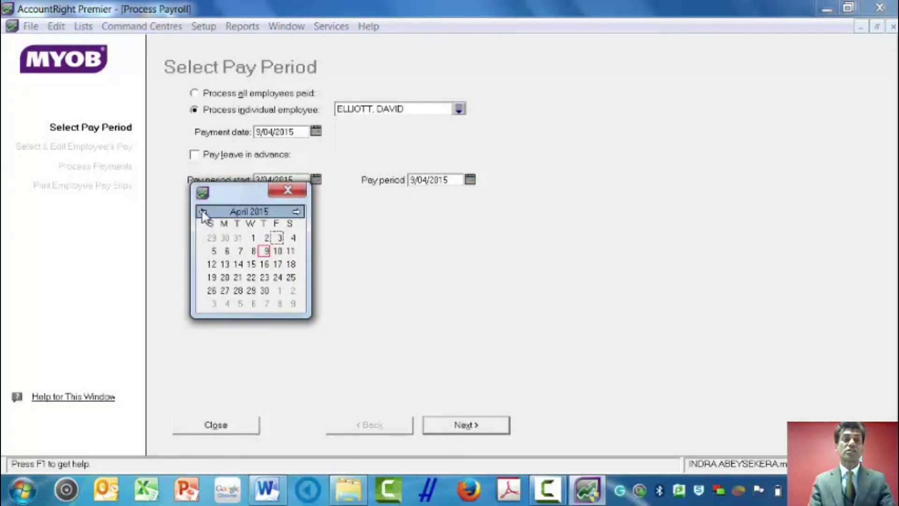
Set the pay period start to 7/07/2014 in the calendar
{"action": "left_click", "coordinate": [203, 212]}
{"action": "left_click", "coordinate": [203, 213]}
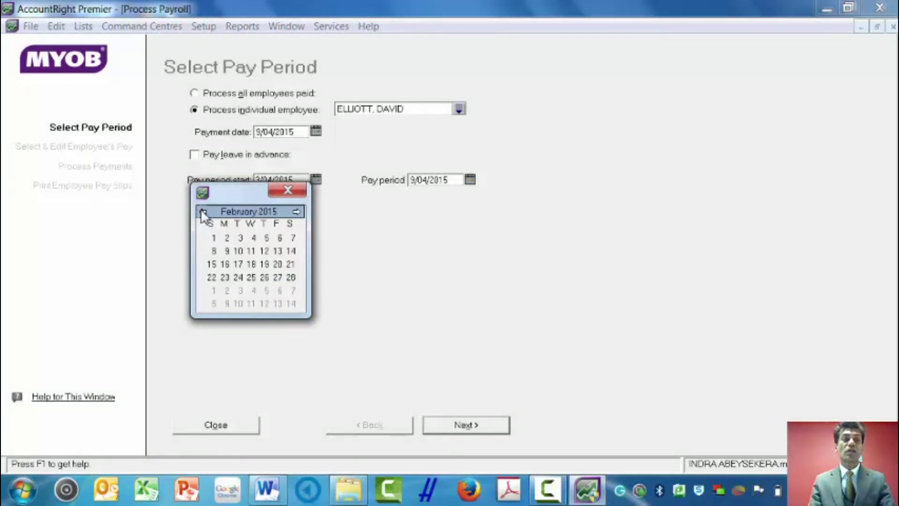
{"action": "left_click", "coordinate": [203, 212]}
{"action": "left_click", "coordinate": [203, 212]}
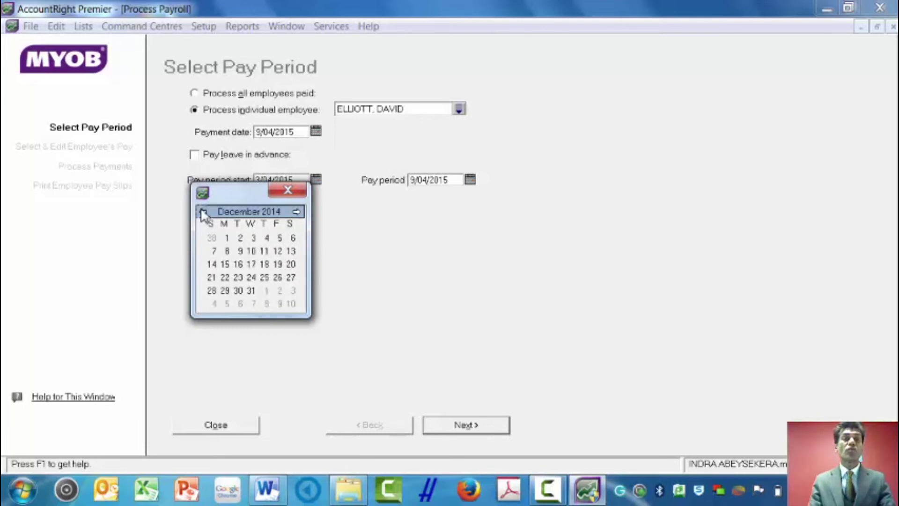
{"action": "left_click", "coordinate": [203, 213]}
{"action": "left_click", "coordinate": [203, 212]}
{"action": "left_click", "coordinate": [203, 213]}
{"action": "left_click", "coordinate": [202, 212]}
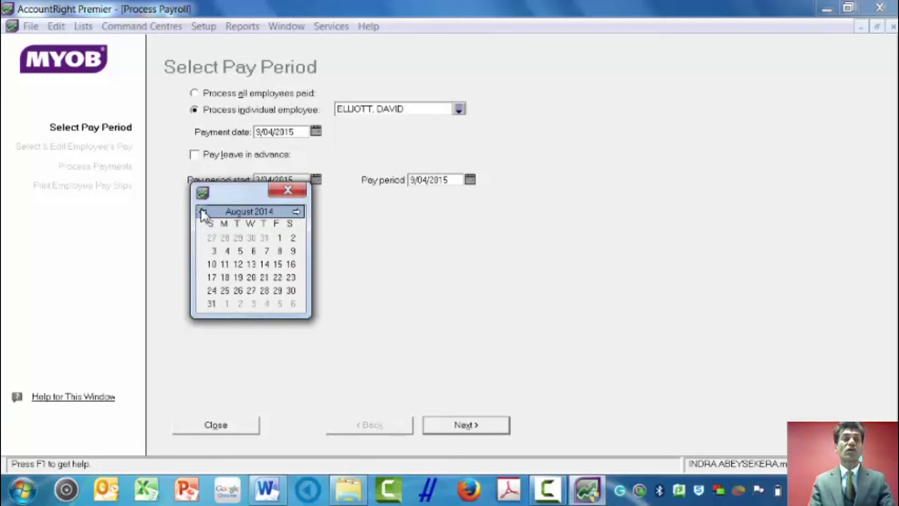
{"action": "left_click", "coordinate": [202, 212]}
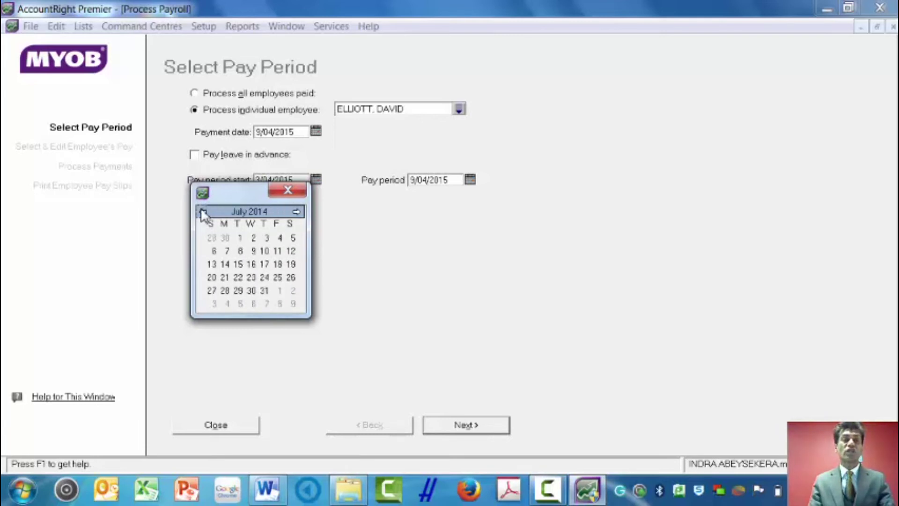
{"action": "left_click", "coordinate": [227, 252]}
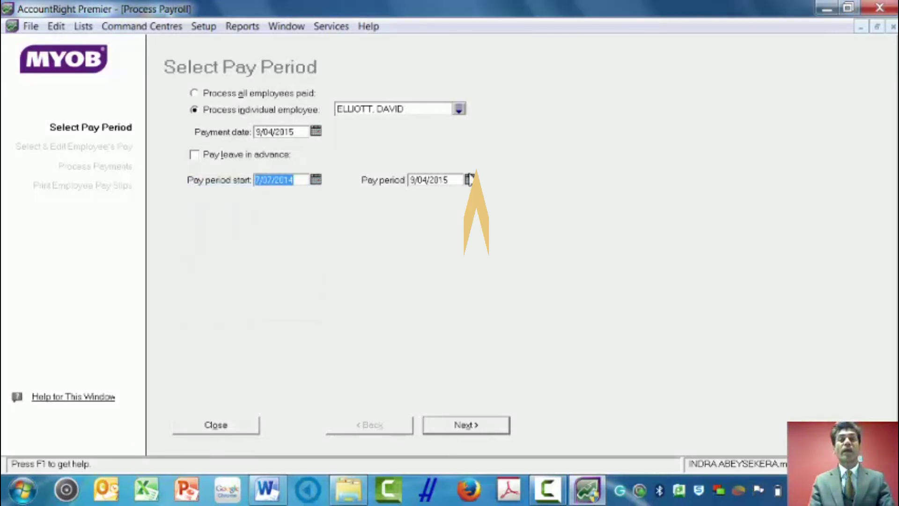
Set the pay period end to 20/07/2014 and continue to the employee's pay
{"action": "left_click", "coordinate": [467, 182]}
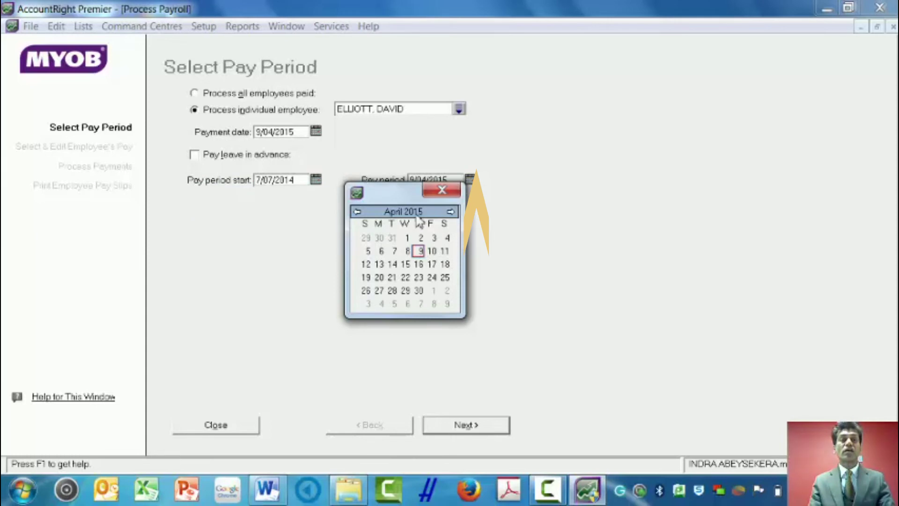
{"action": "left_click", "coordinate": [451, 212]}
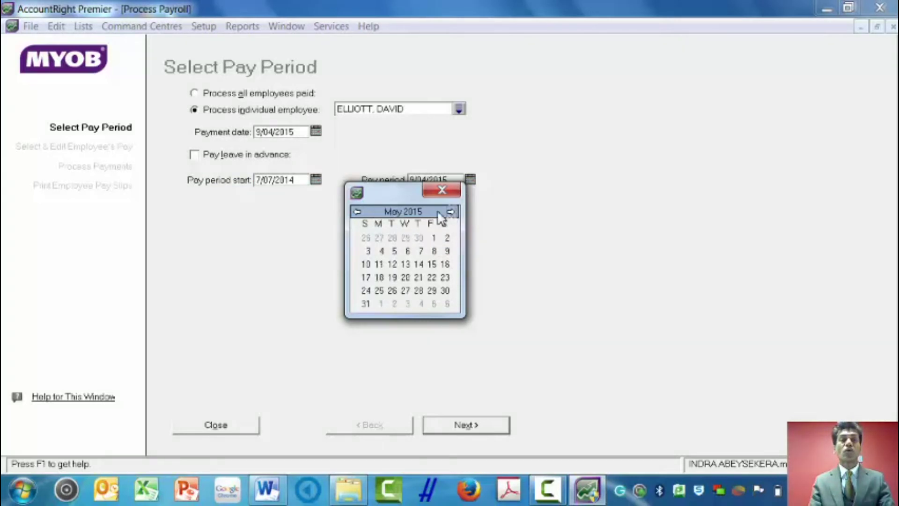
{"action": "left_click", "coordinate": [358, 213]}
{"action": "left_click", "coordinate": [358, 213]}
{"action": "left_click", "coordinate": [358, 213]}
{"action": "left_click", "coordinate": [358, 213]}
{"action": "left_click", "coordinate": [358, 213]}
{"action": "left_click", "coordinate": [358, 212]}
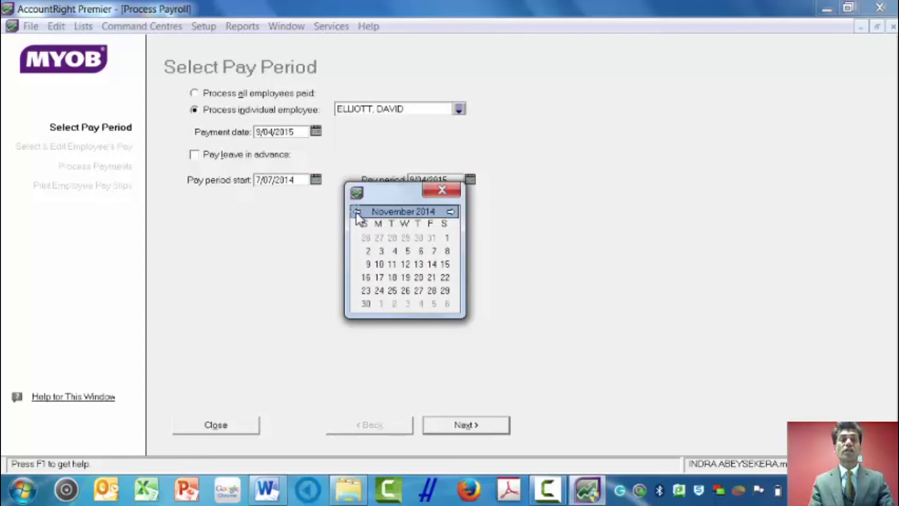
{"action": "left_click", "coordinate": [358, 212]}
{"action": "left_click", "coordinate": [358, 212]}
{"action": "left_click", "coordinate": [358, 212]}
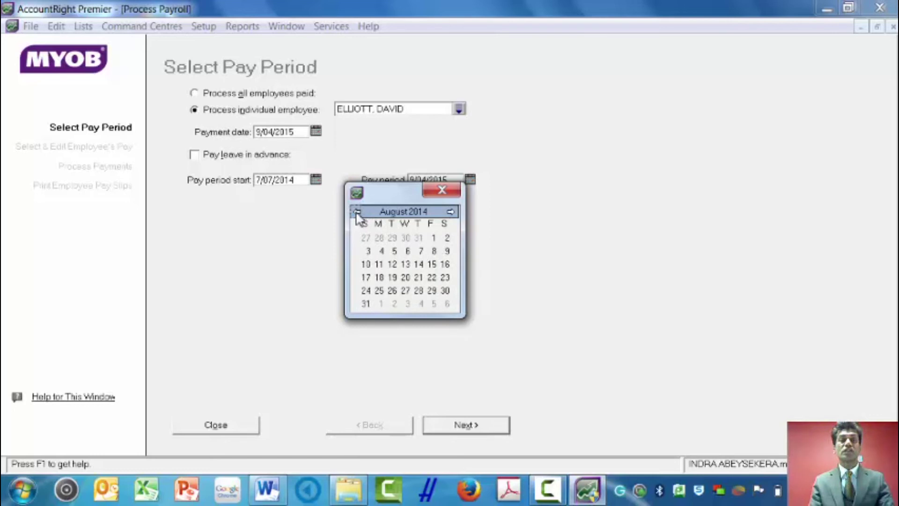
{"action": "left_click", "coordinate": [358, 213]}
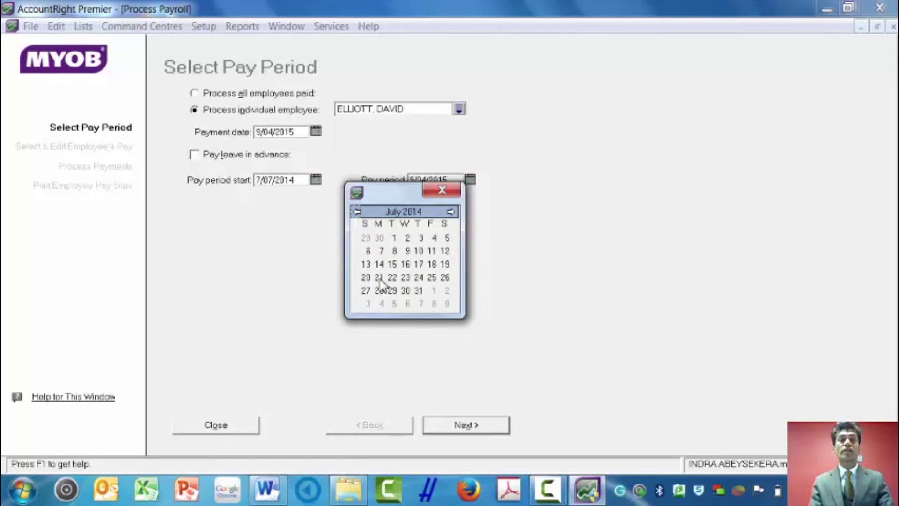
{"action": "left_click", "coordinate": [379, 277]}
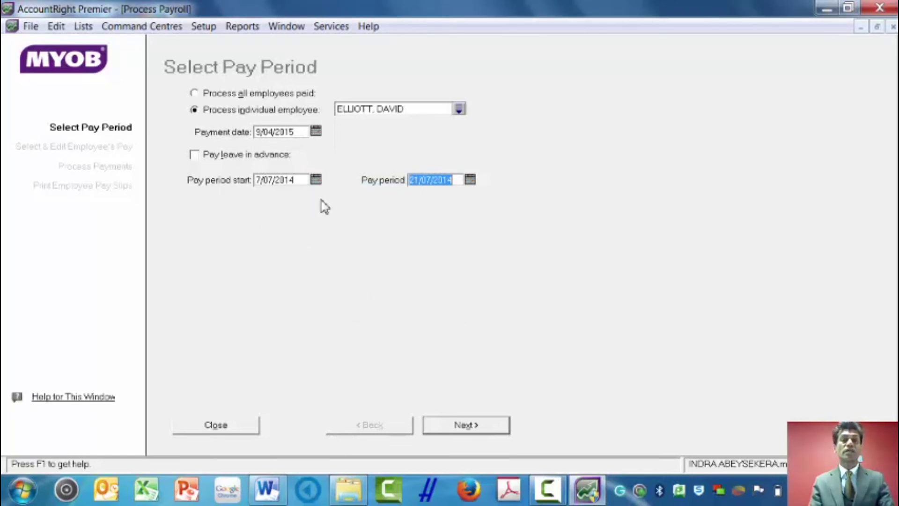
{"action": "left_click", "coordinate": [470, 180]}
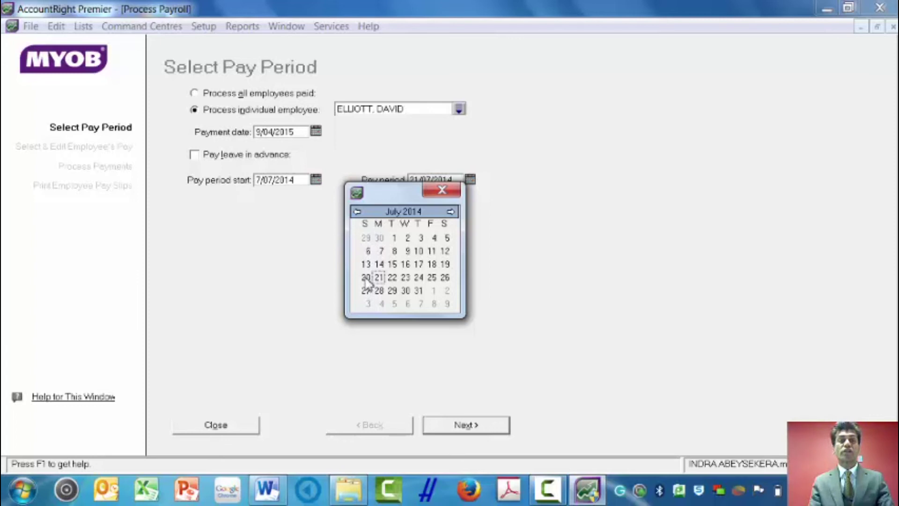
{"action": "left_click", "coordinate": [365, 277]}
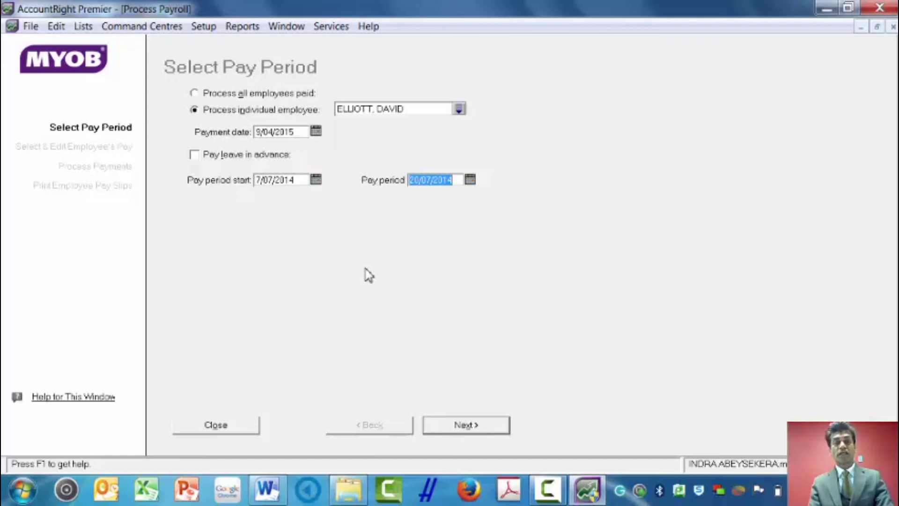
{"action": "left_click", "coordinate": [469, 425]}
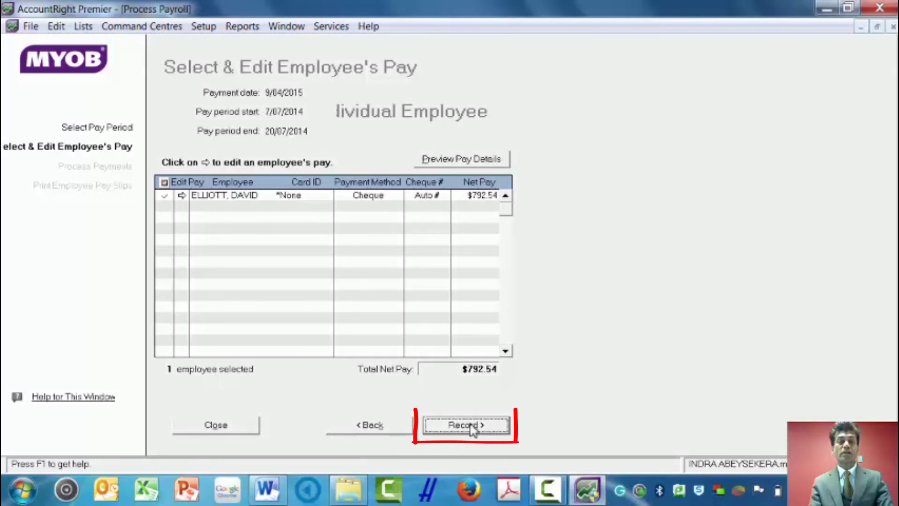
Record the $792.54 paycheque and finish the pay run
{"action": "left_click", "coordinate": [471, 425]}
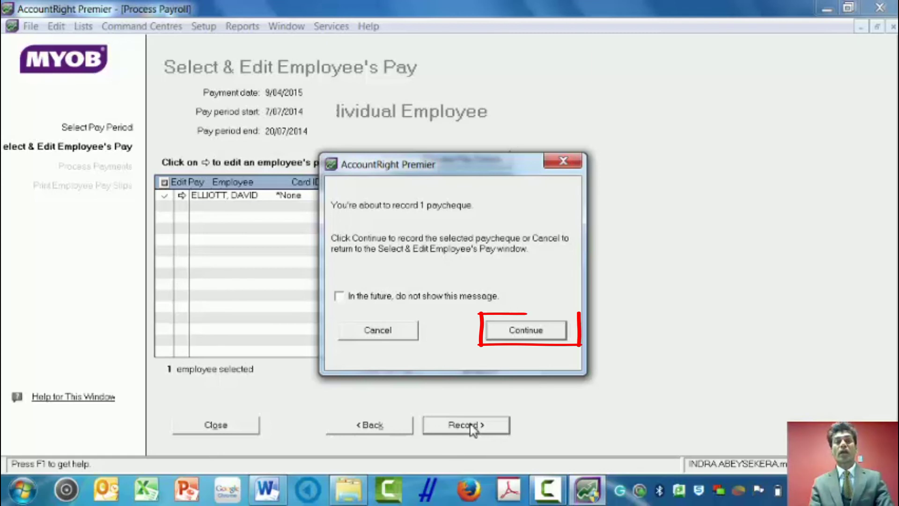
{"action": "left_click", "coordinate": [523, 334]}
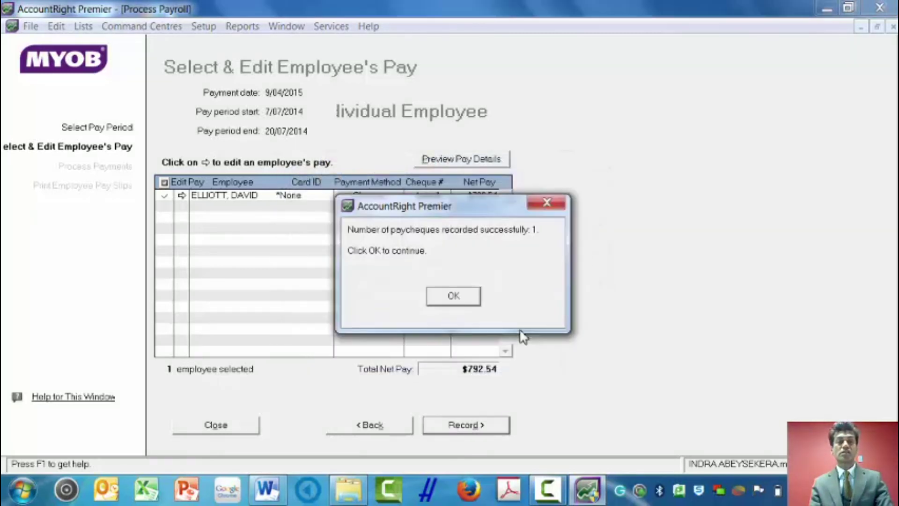
{"action": "left_click", "coordinate": [463, 302]}
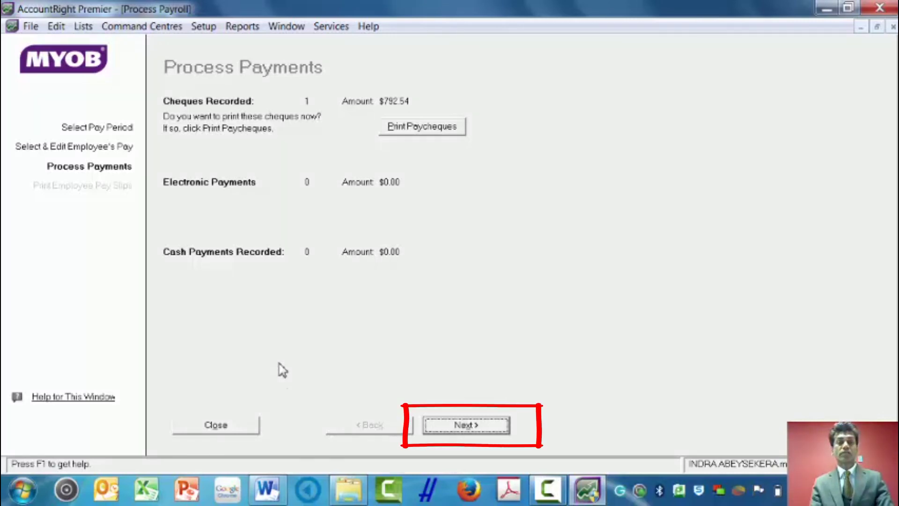
{"action": "left_click", "coordinate": [465, 427]}
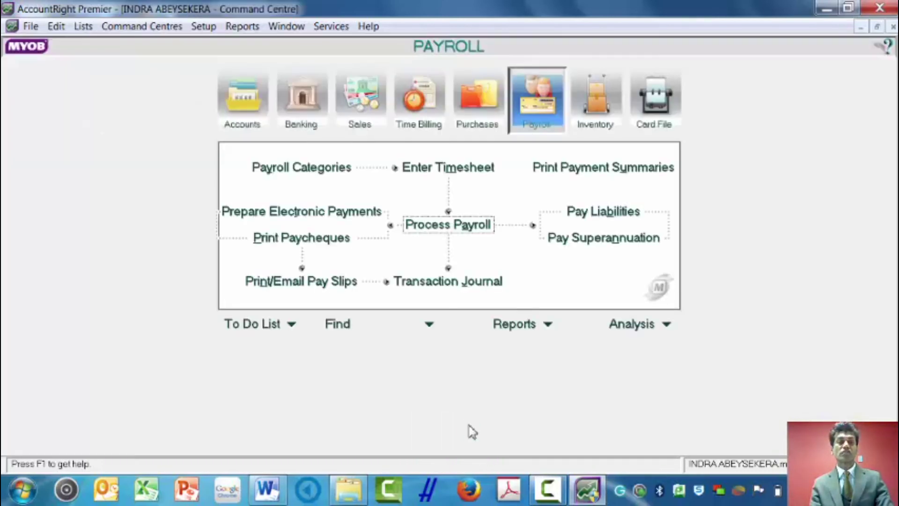
{"action": "left_click", "coordinate": [468, 426]}
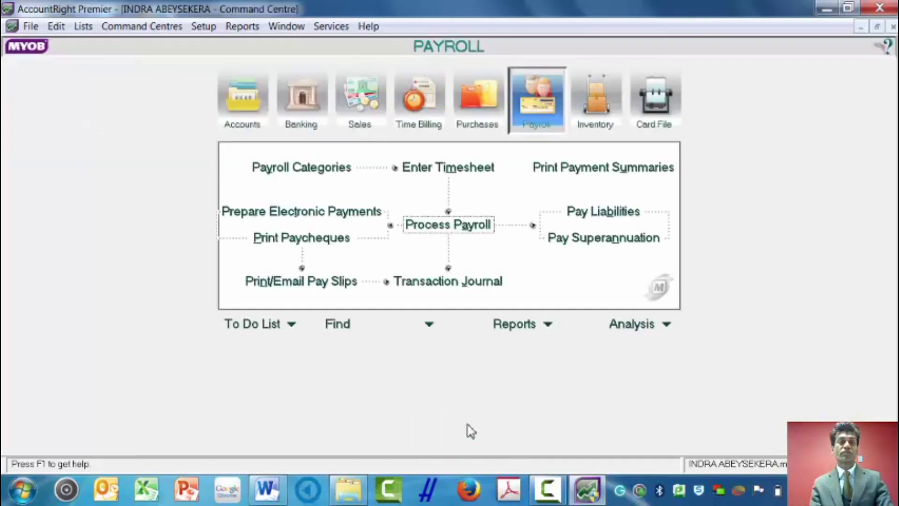
{"action": "left_click", "coordinate": [445, 284]}
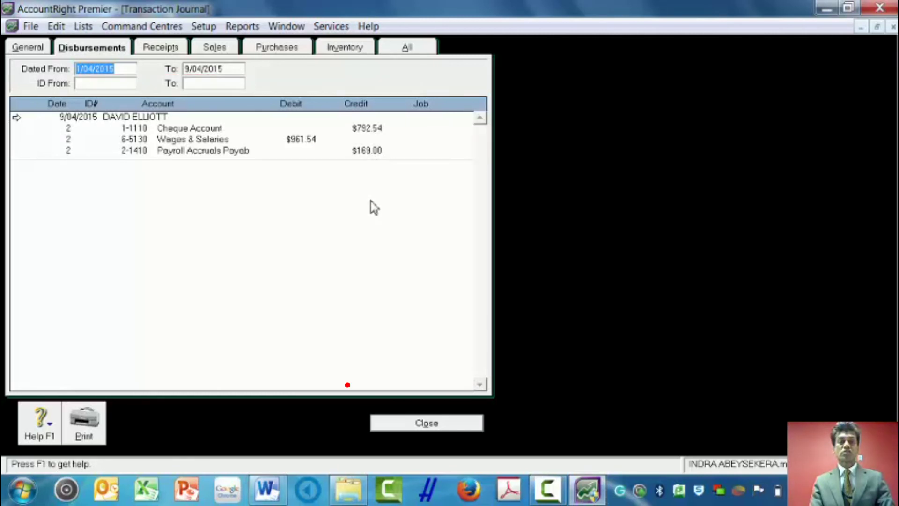
{"action": "left_click", "coordinate": [427, 423]}
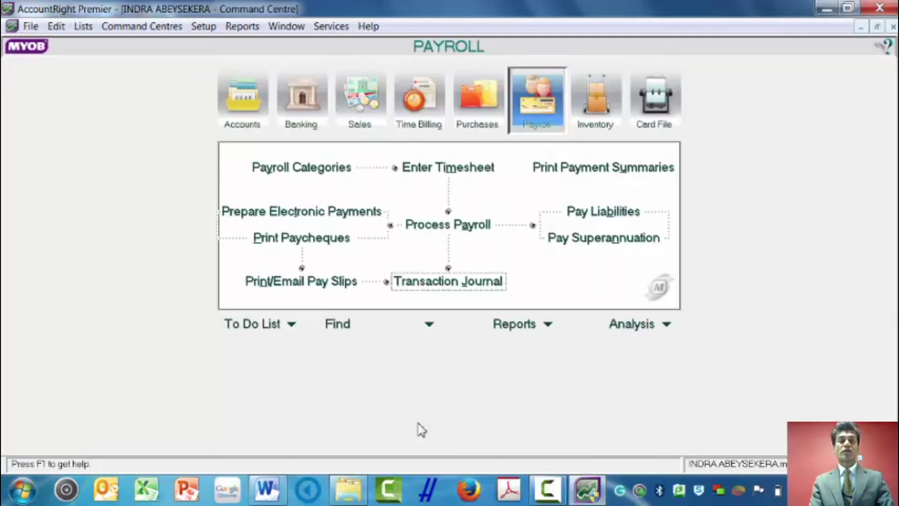